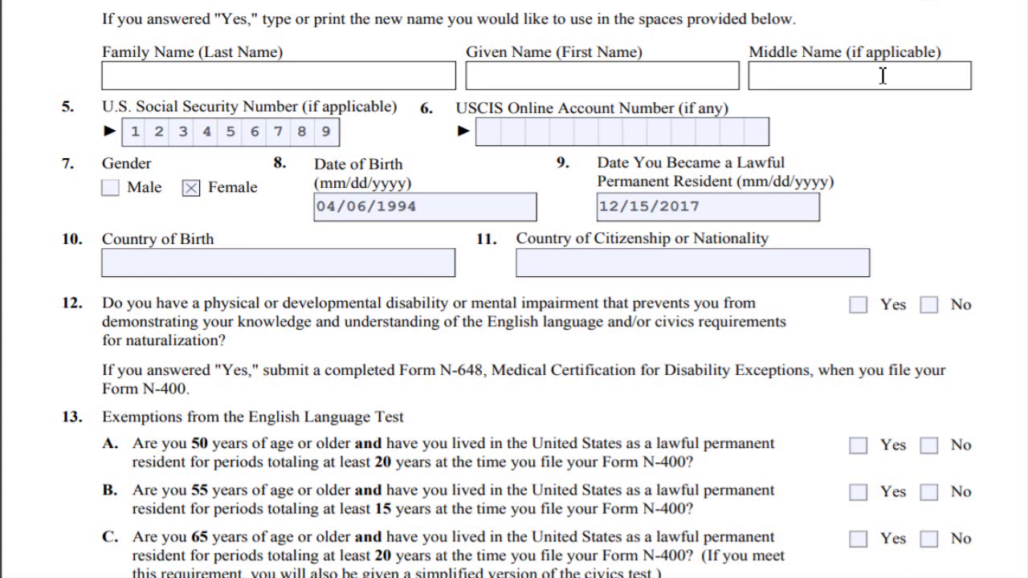
- Leave the USCIS Online Account Number field blank and move down the form
click(747, 134)
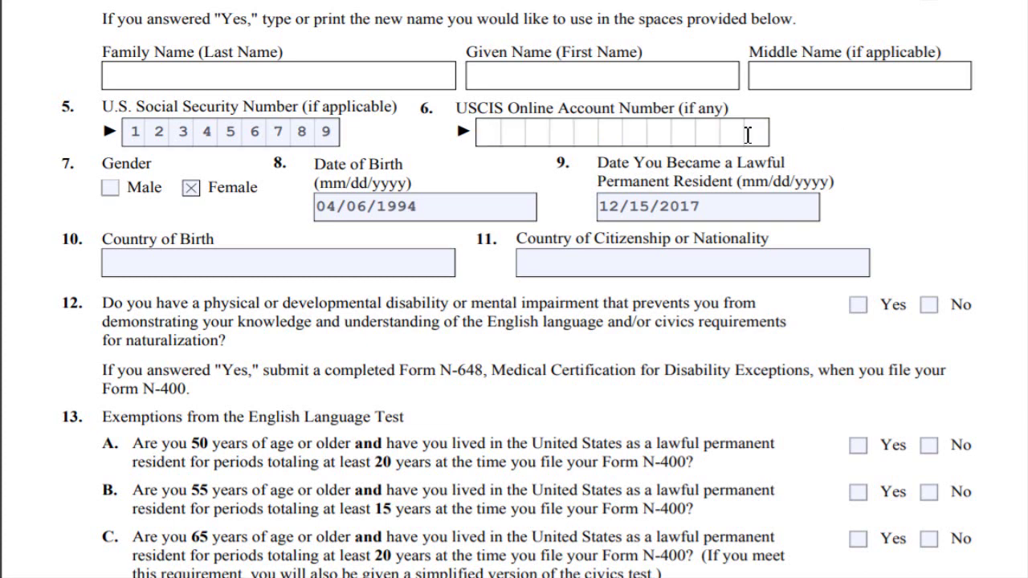
click(488, 367)
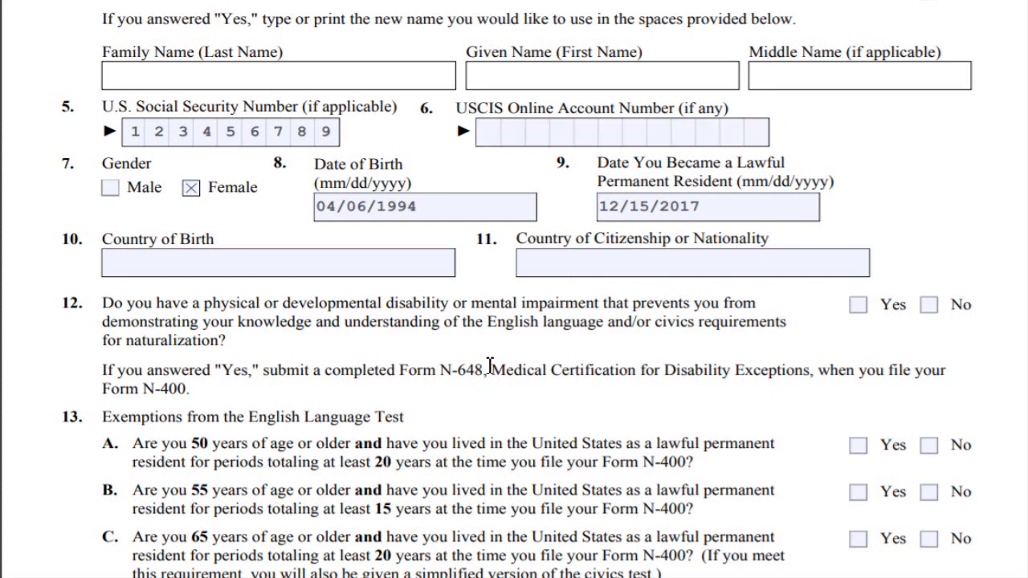
scroll(490, 366, down, 1)
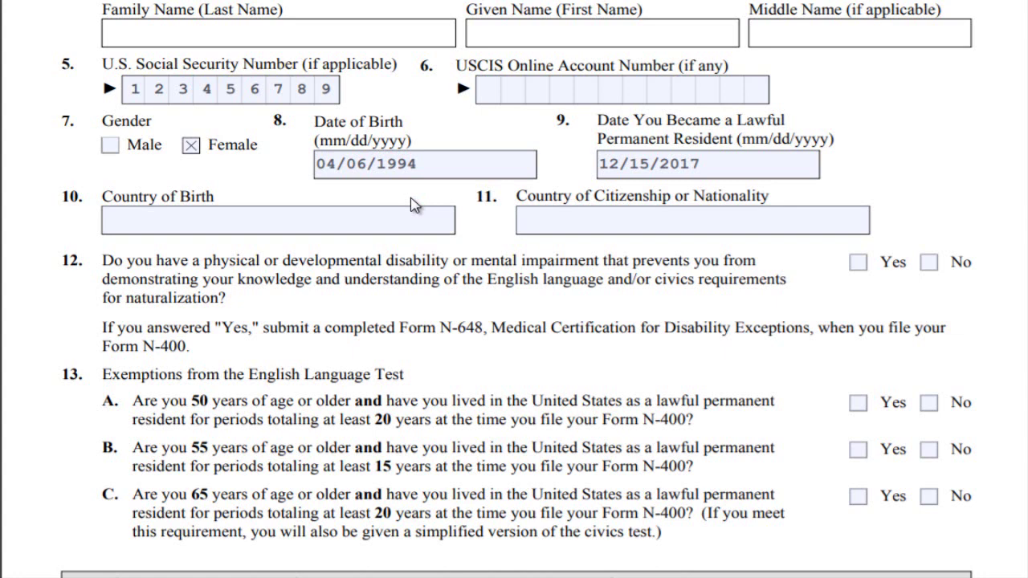
- Enter Dominican Republic in the Country of Birth field
click(413, 222)
text(Dominican Republic)
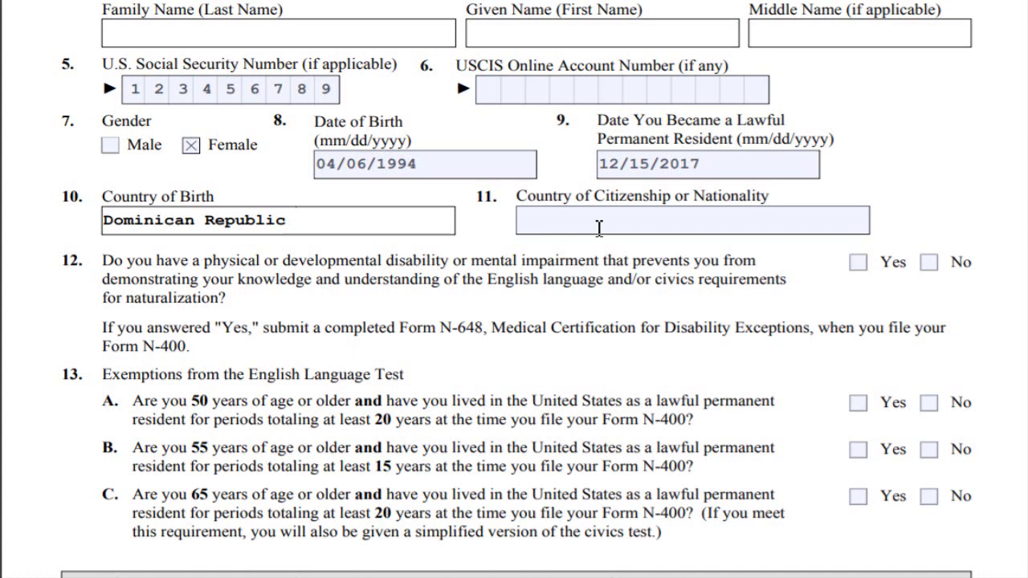
- Fill Country of Citizenship or Nationality with 'Dominican Republic', fixing a stray letter
click(674, 223)
text(Dominican Republic)
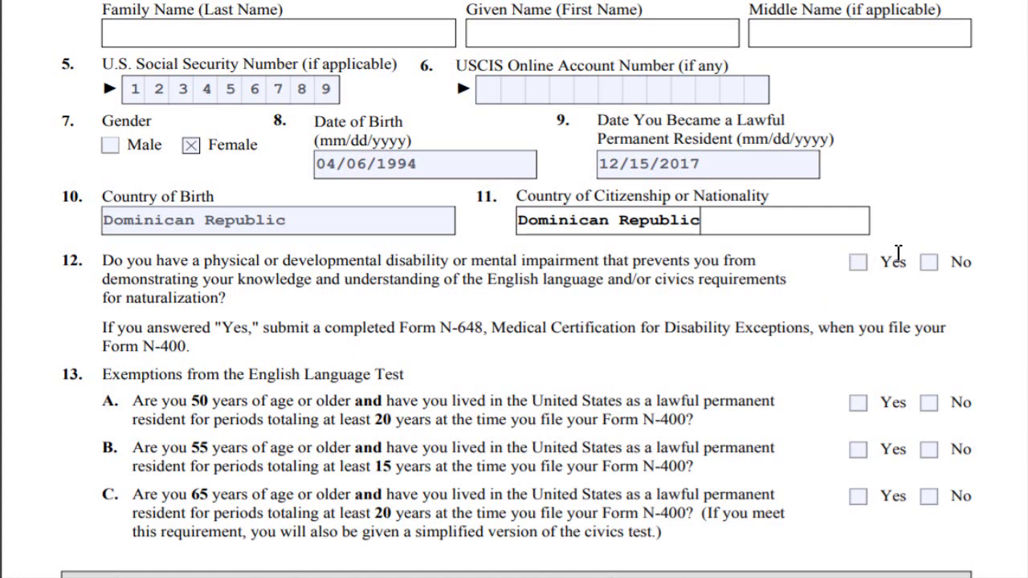
- Tick No for item 12 and for exemption items 13.A, 13.B and 13.C
click(929, 264)
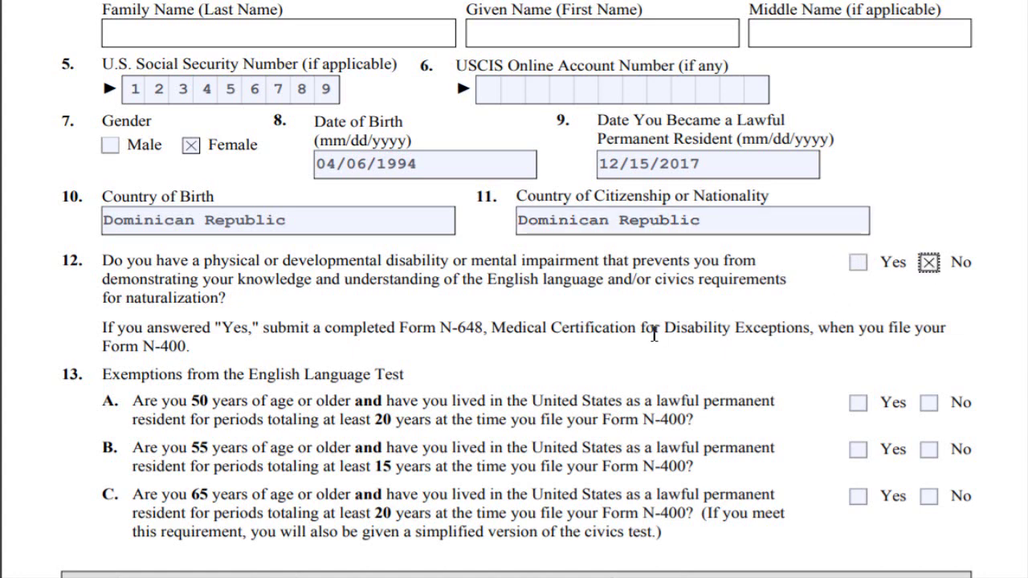
scroll(632, 352, down, 3)
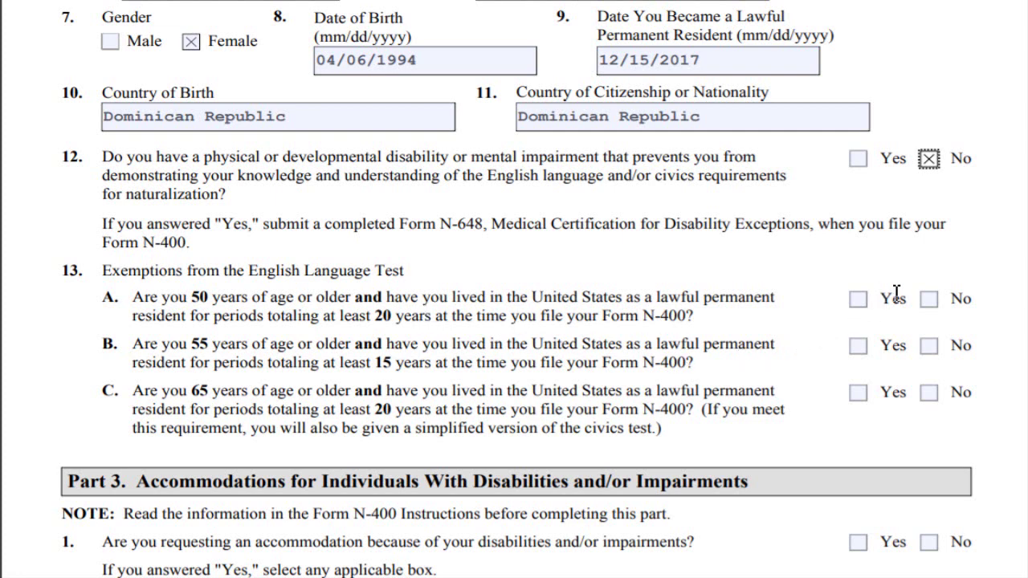
click(928, 298)
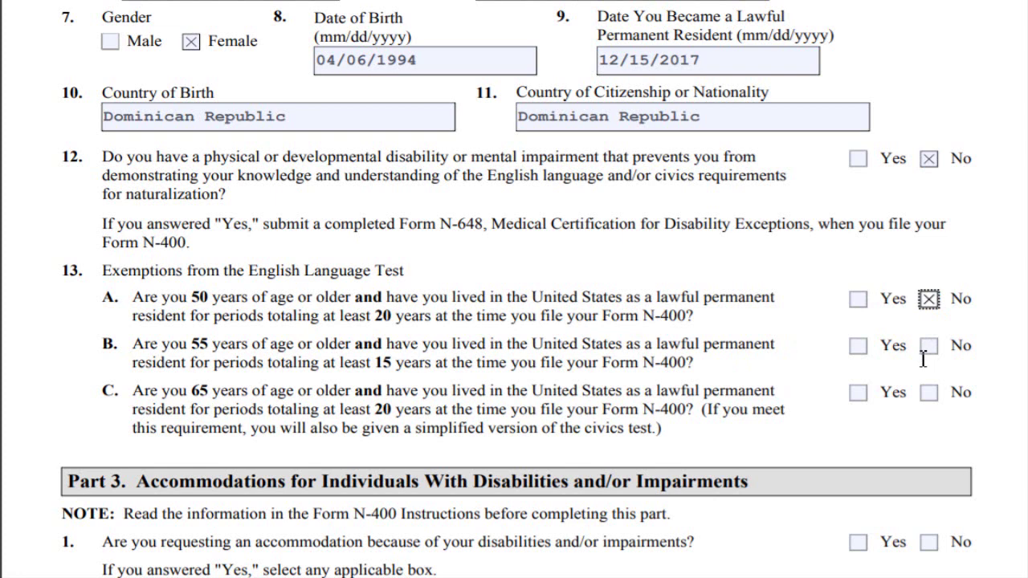
click(929, 347)
click(930, 396)
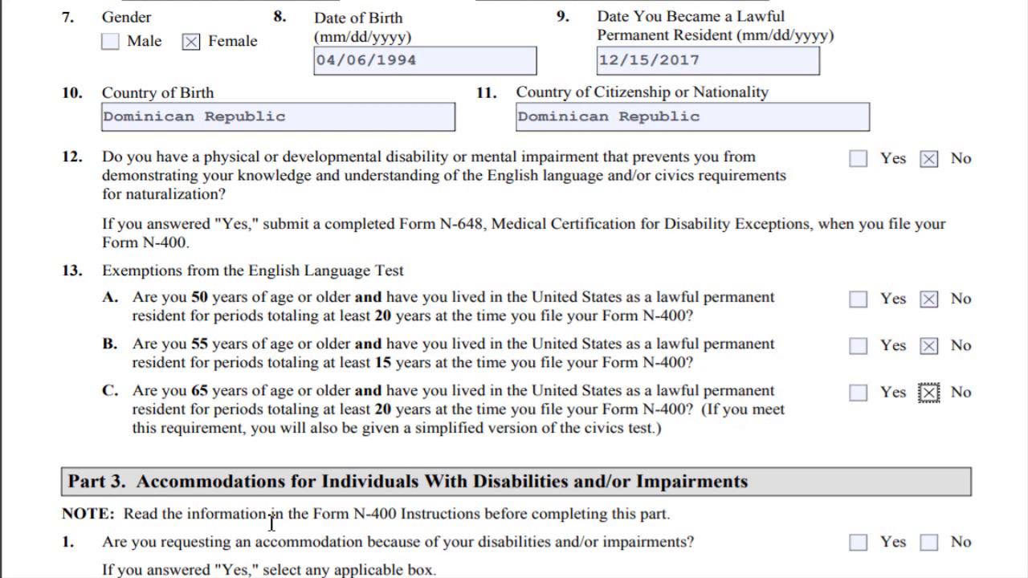
- Tick No for Part 3's accommodation request, then scroll down to Part 4 contact information
scroll(160, 508, down, 2)
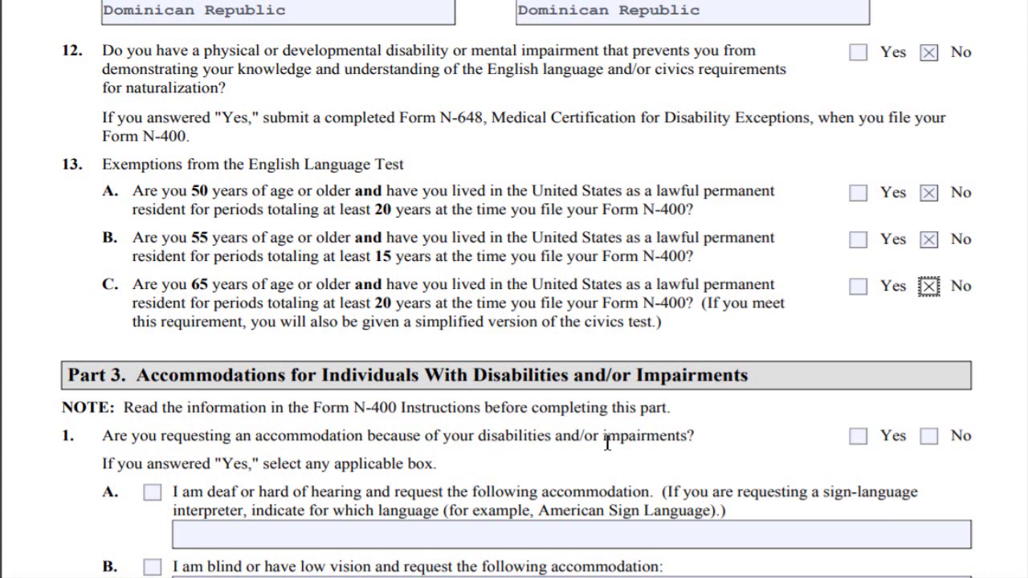
click(936, 441)
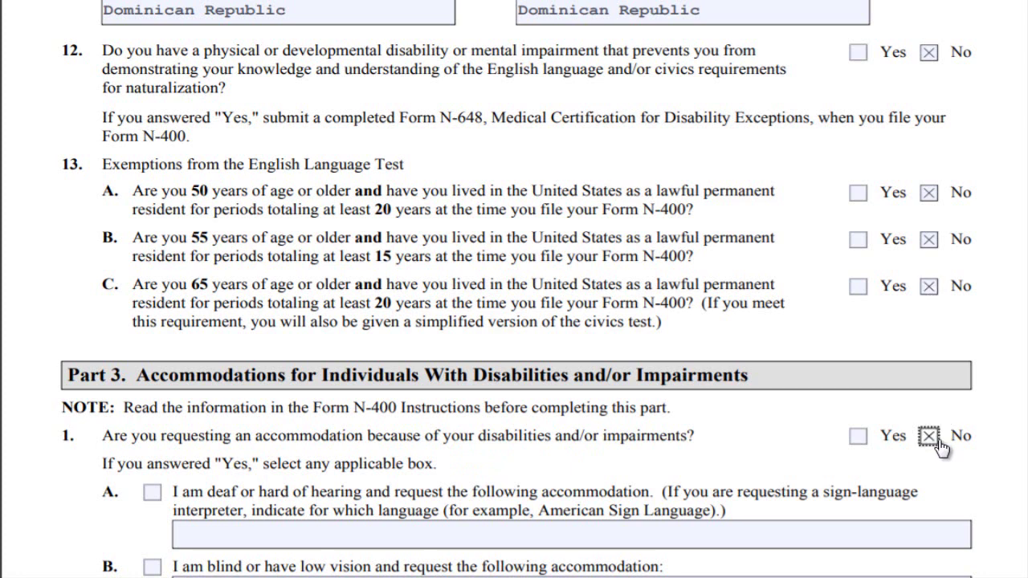
scroll(939, 447, down, 3)
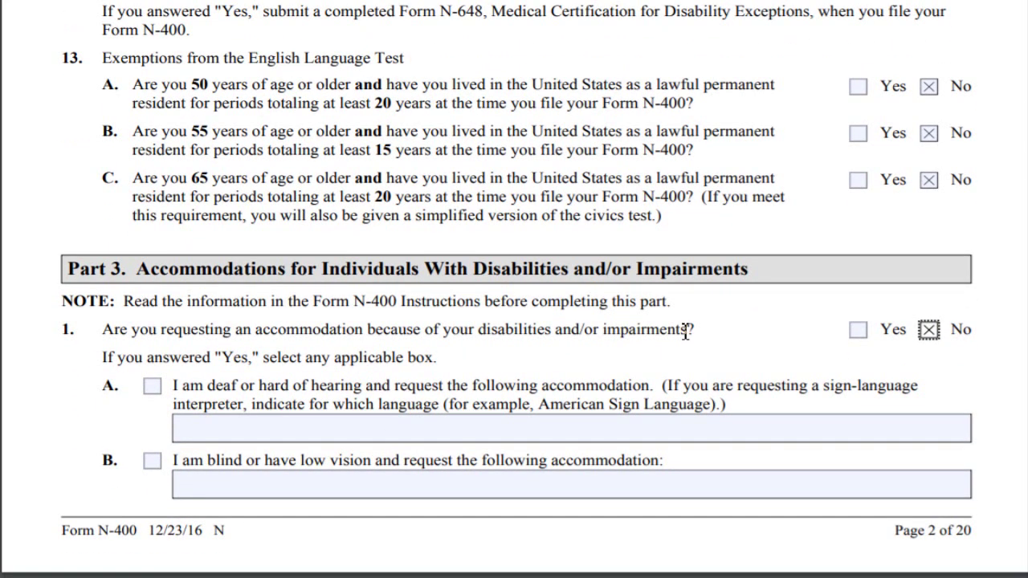
scroll(461, 473, down, 6)
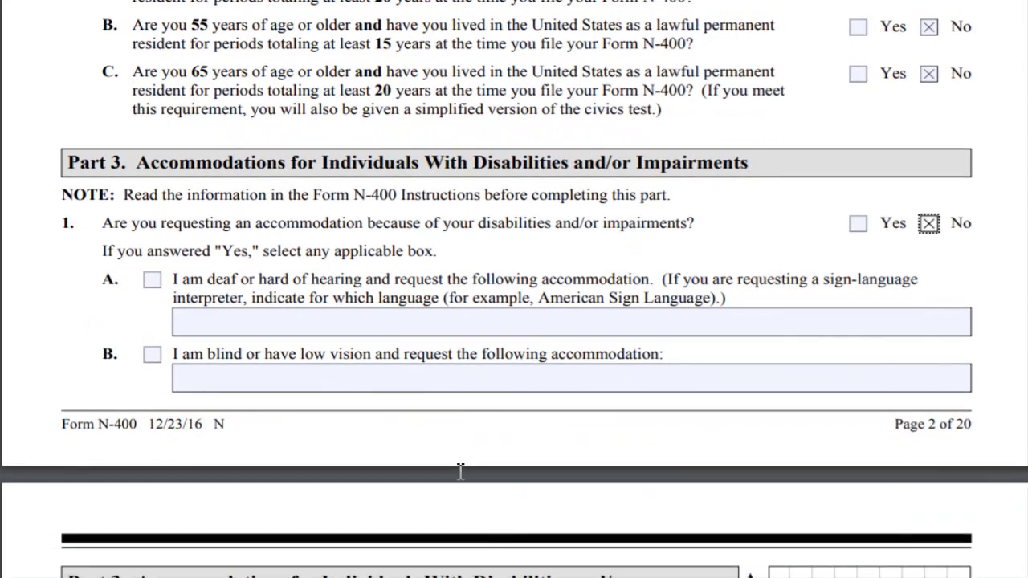
scroll(461, 472, down, 3)
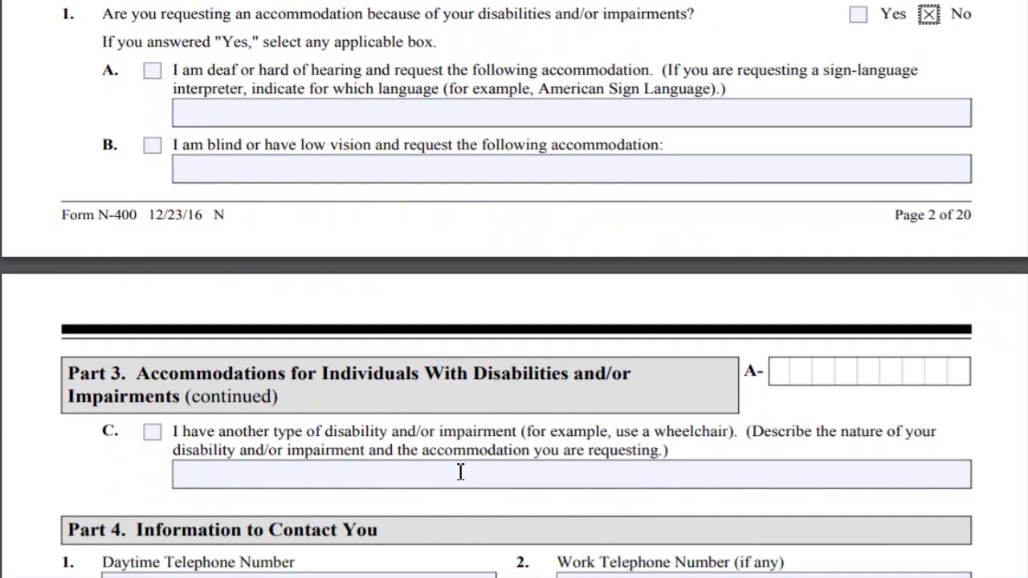
scroll(460, 473, up, 6)
scroll(704, 406, down, 3)
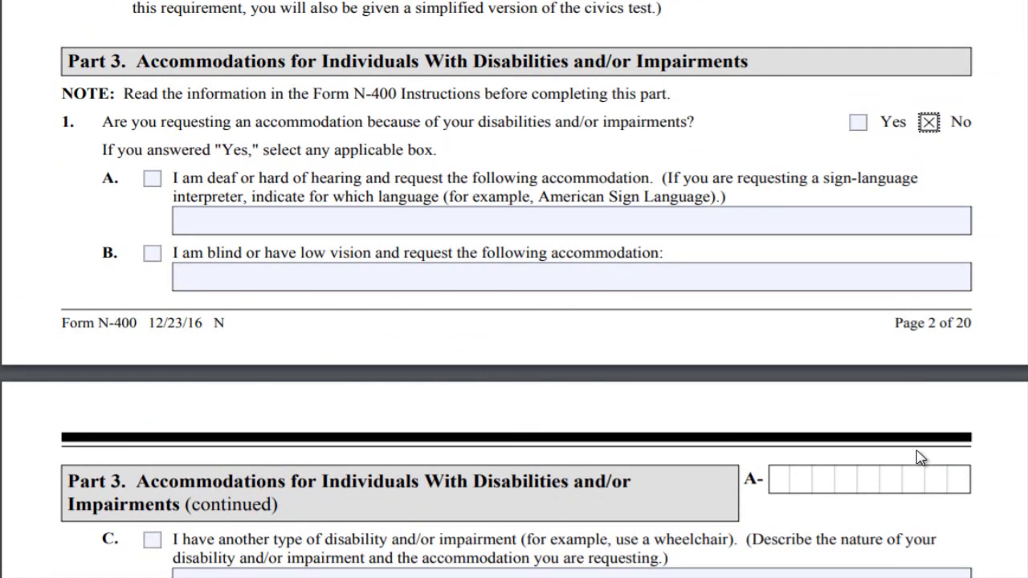
scroll(920, 457, down, 5)
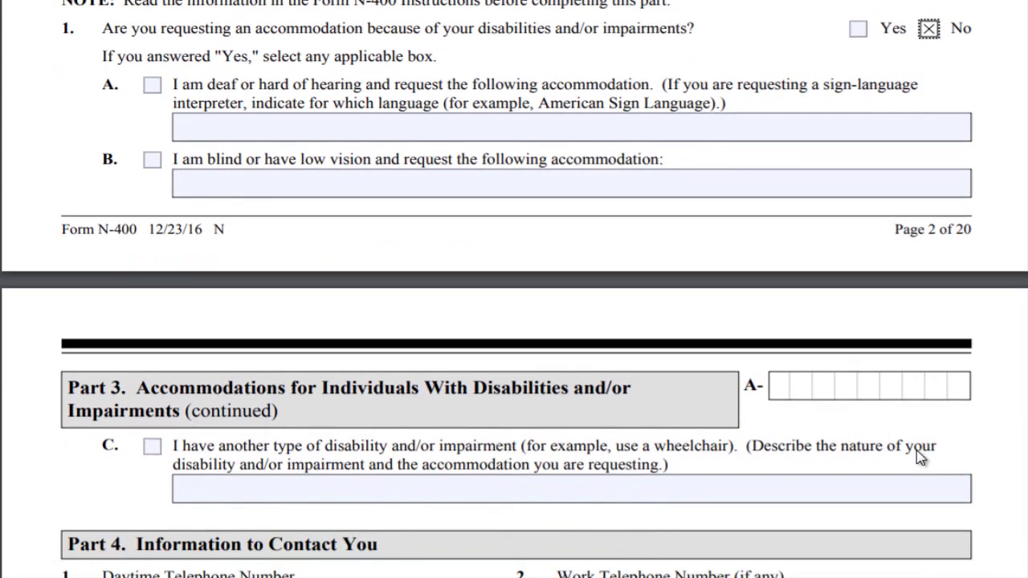
scroll(920, 457, down, 2)
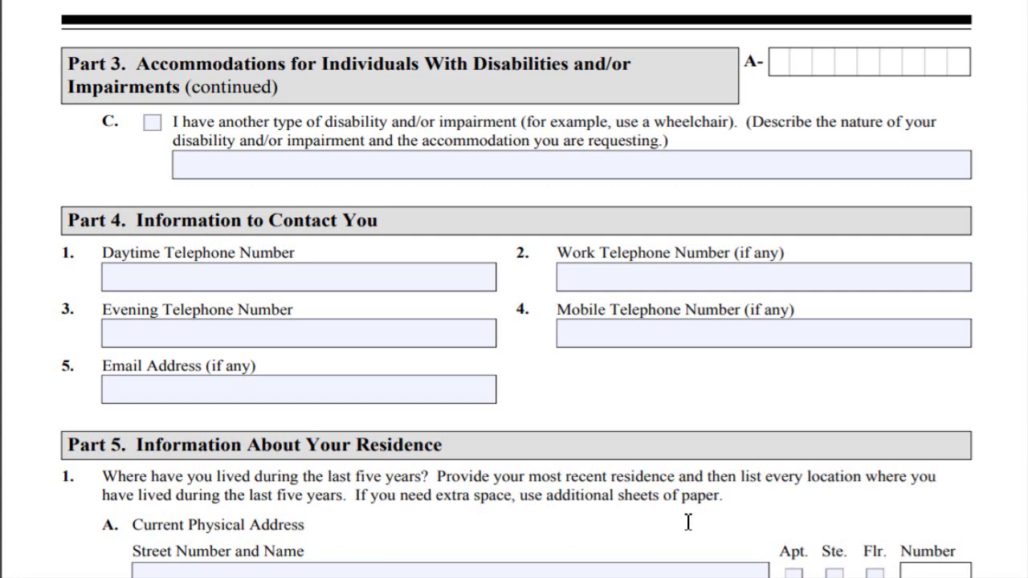
- Enter the applicant's daytime telephone number and e-mail address in Part 4
click(240, 273)
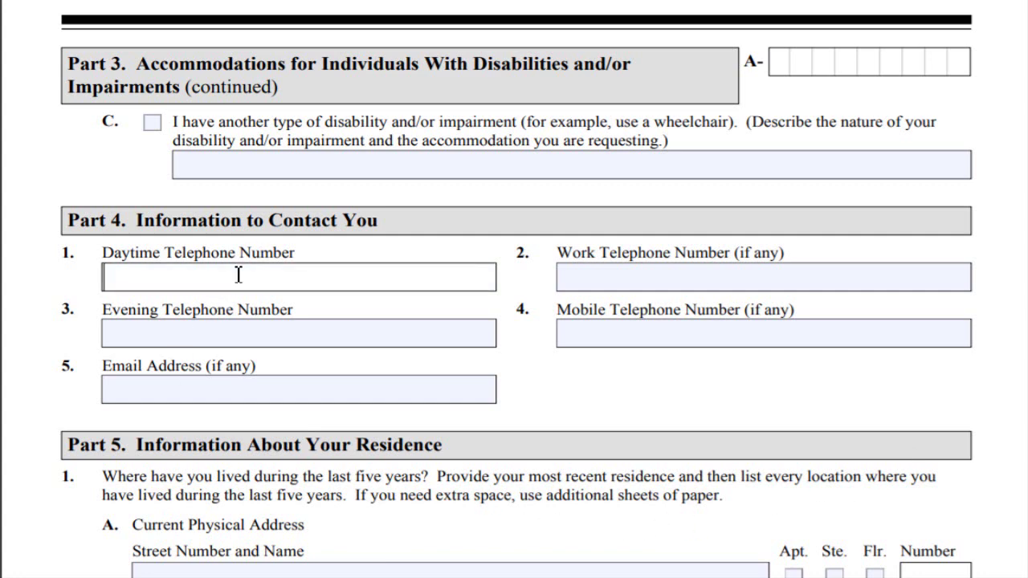
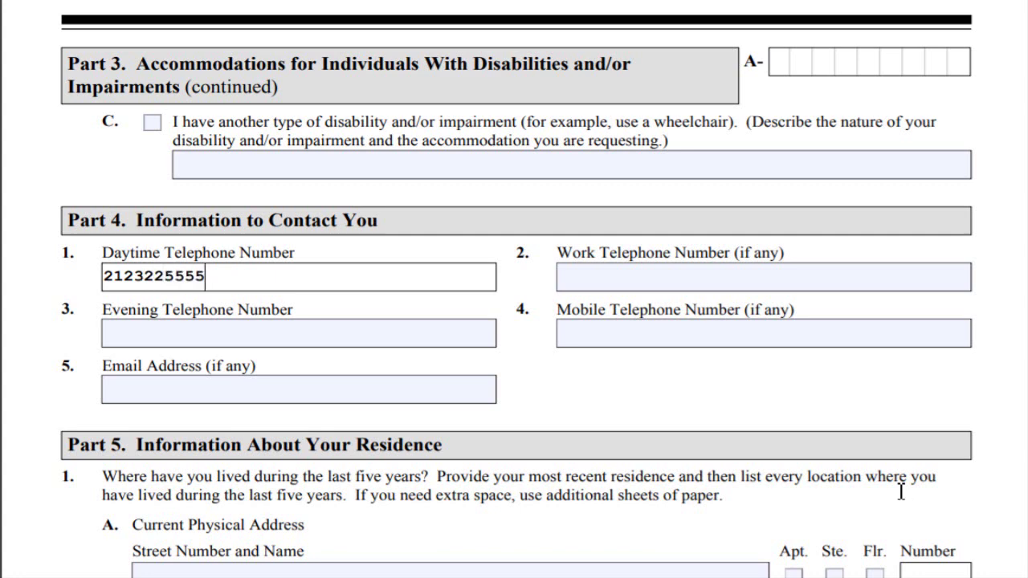
click(385, 381)
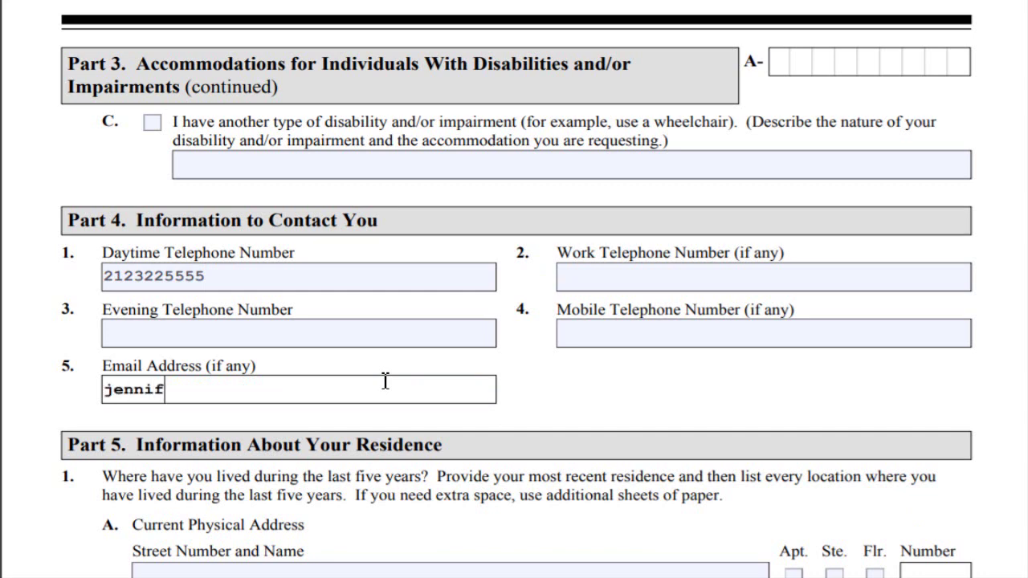
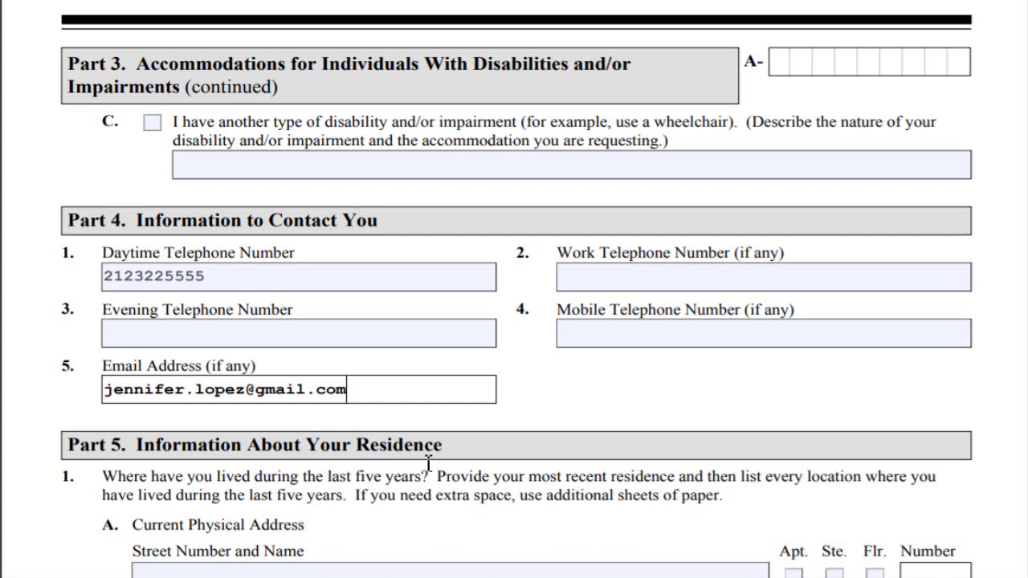
- Enter the current street address, tick Apt., and fill in City New York and County USA
scroll(428, 465, down, 3)
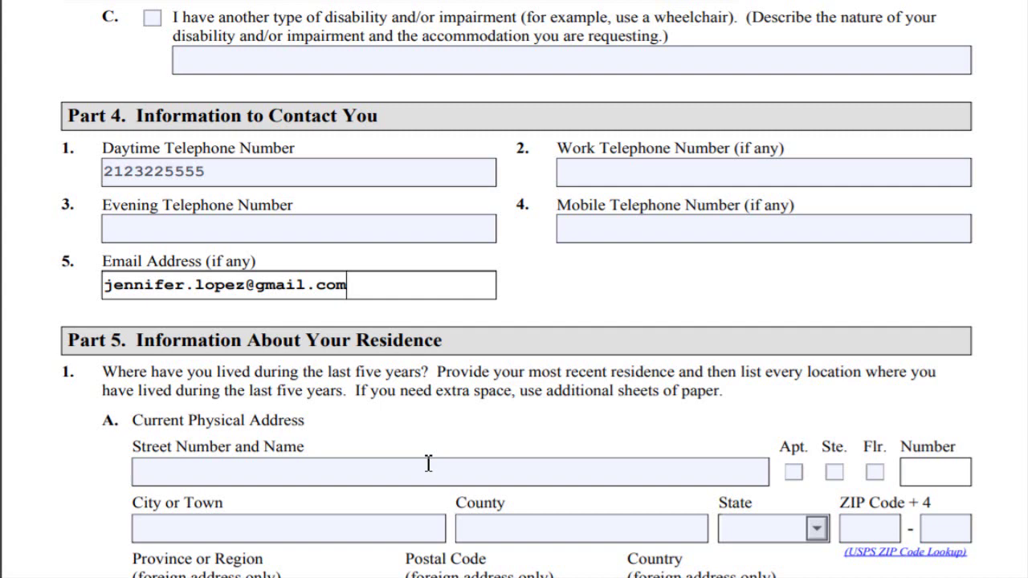
scroll(428, 464, down, 3)
click(460, 381)
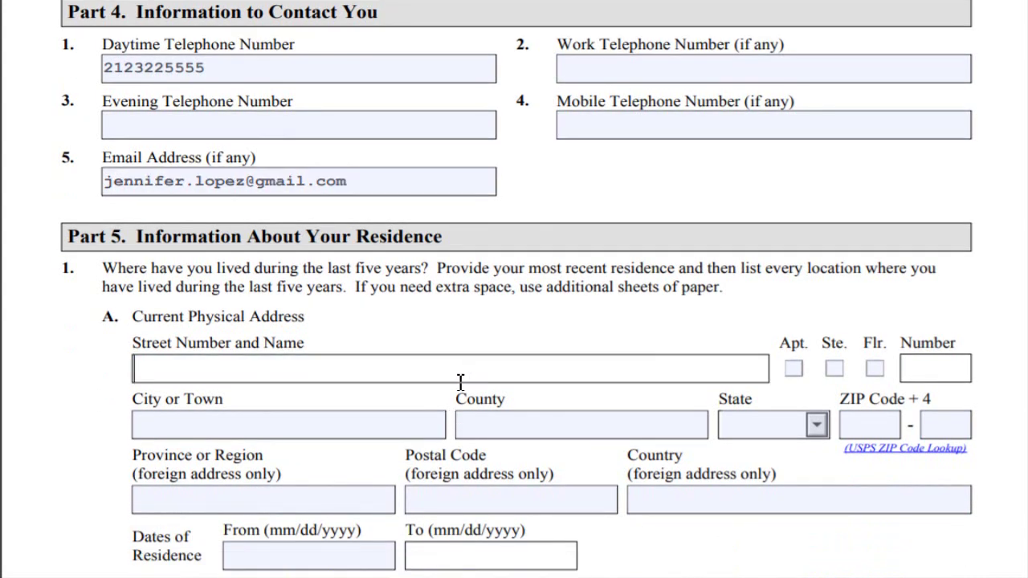
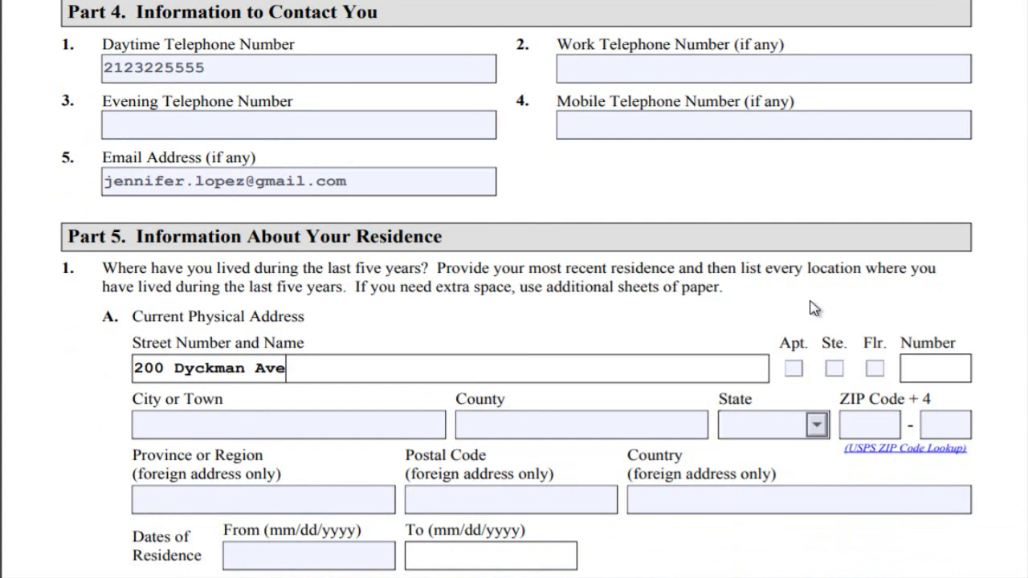
click(794, 369)
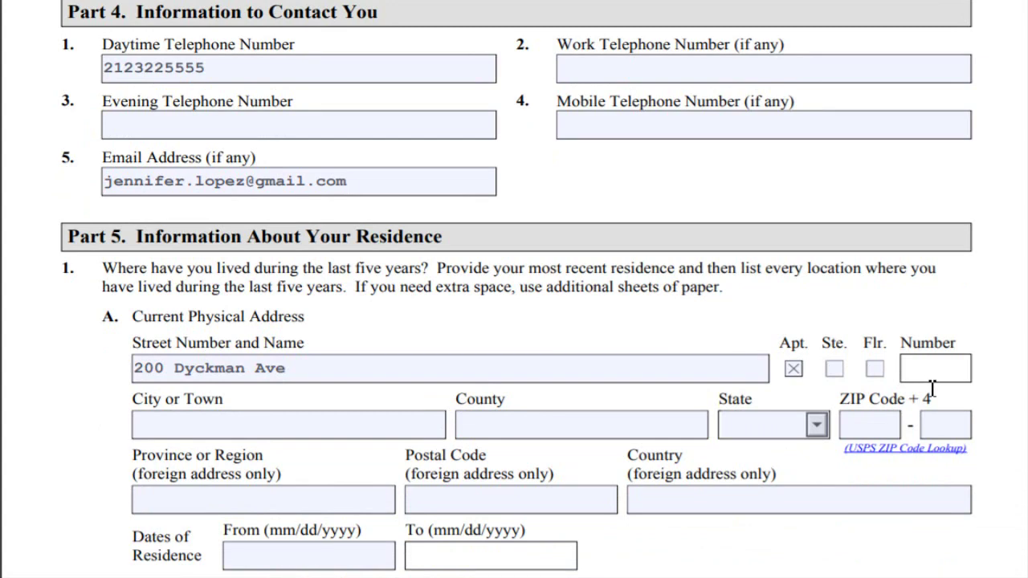
click(323, 433)
text(New York)
click(644, 435)
text(USA)
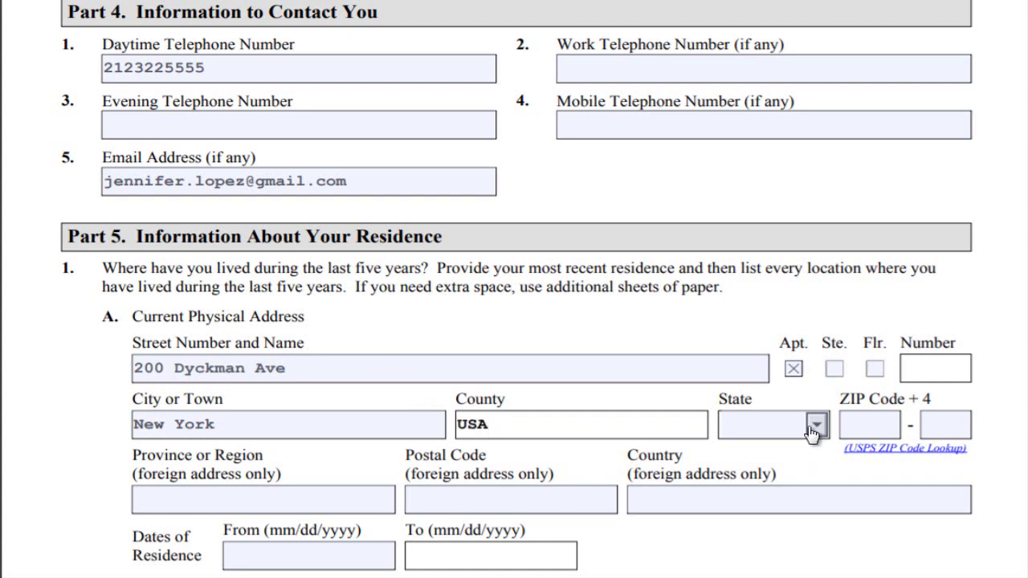
- Choose NY from the current address's State dropdown
click(815, 430)
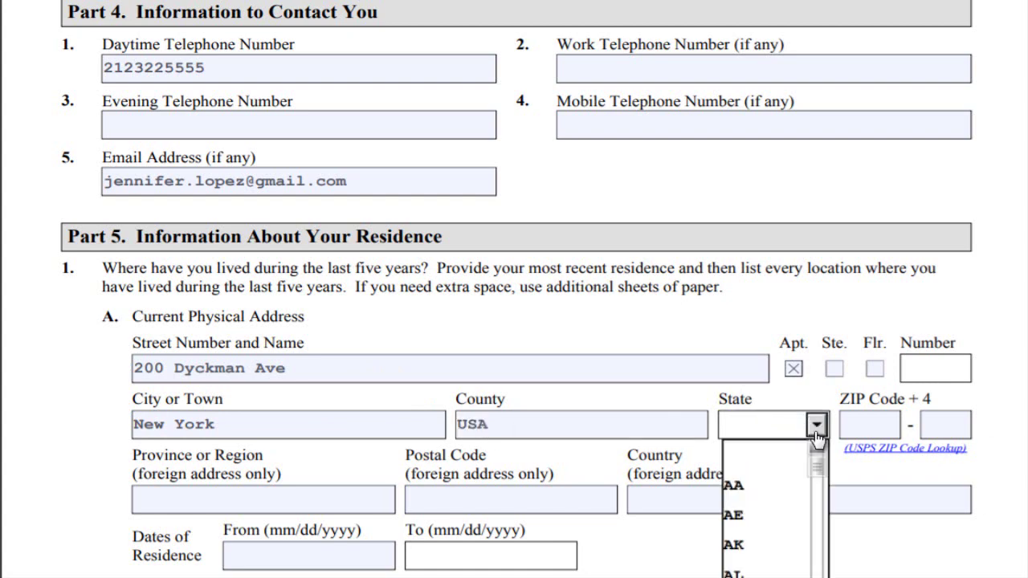
scroll(816, 438, down, 3)
key(Down)
key(Down)
key(Down)
key(Down)
key(Down)
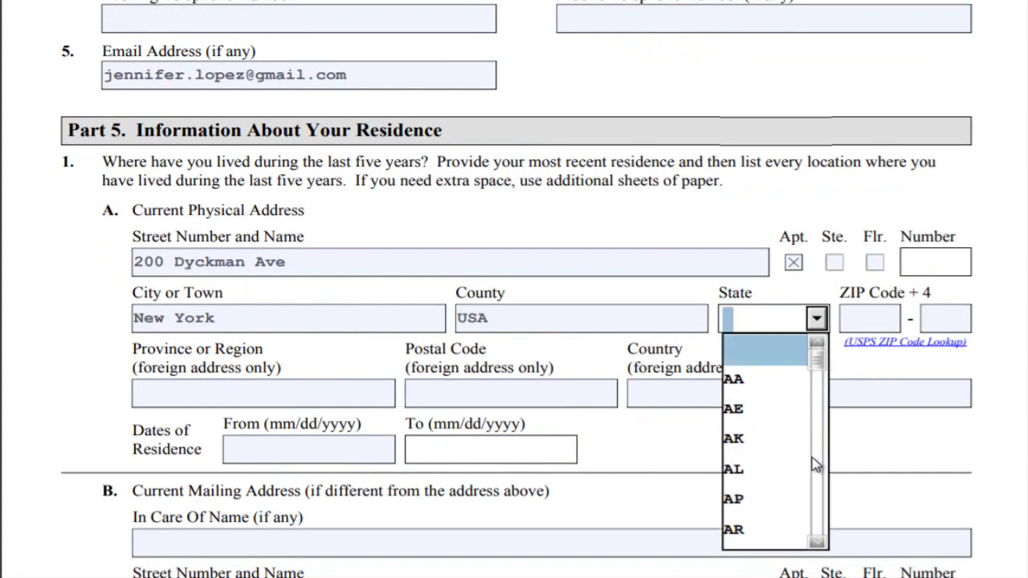
key(Down)
key(Down)
key(Down)
key(Down)
key(Down)
key(Down)
key(Down)
key(Down)
key(Down)
key(Down)
key(Down)
key(Down)
key(Down)
key(Down)
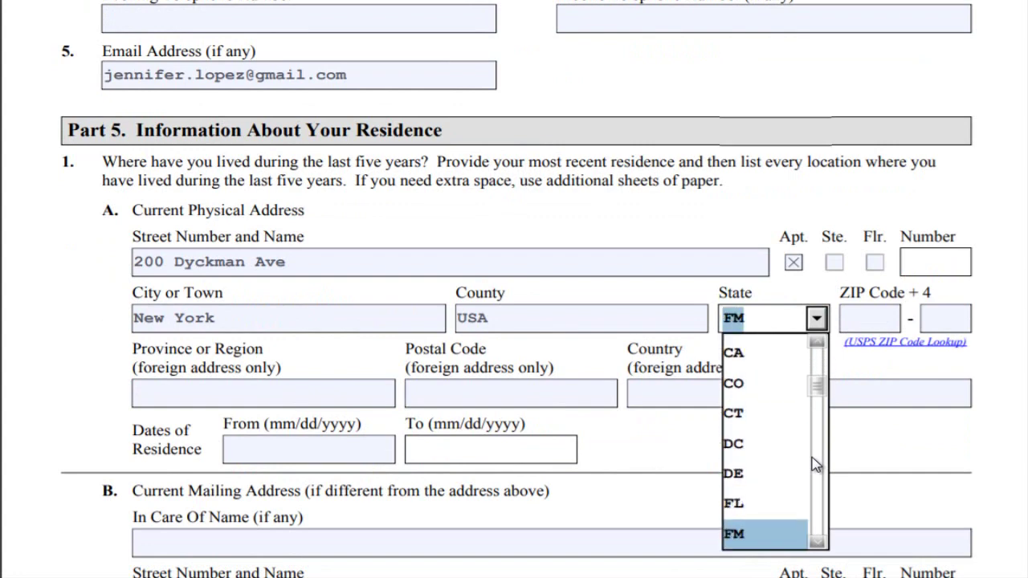
key(Down)
key(Down)
key(Down)
key(Down)
key(Down)
key(Down)
key(Down)
key(Down)
key(Down)
key(Down)
key(Down)
key(Down)
key(Down)
key(Down)
key(Down)
key(Down)
key(Down)
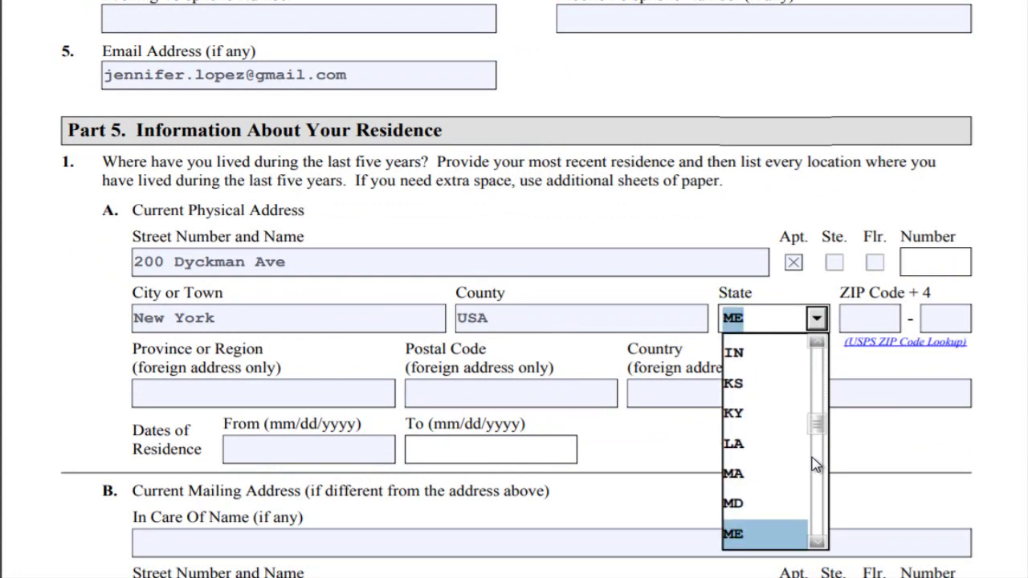
key(Down)
key(Down)
key(Down)
key(Down)
key(Down)
key(Down)
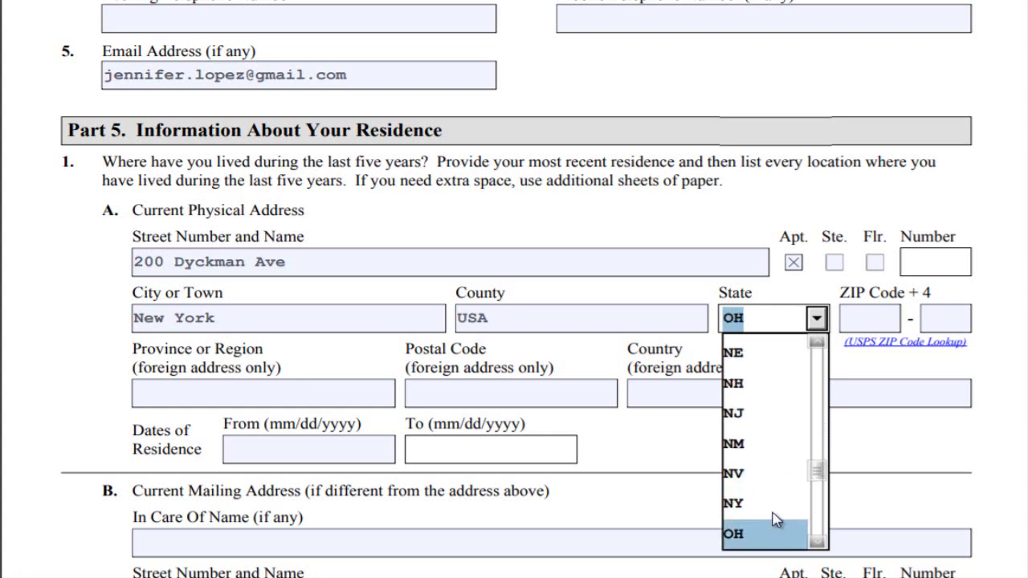
click(771, 504)
- Enter the five-digit ZIP code for the current address
click(893, 310)
text(100)
key(BackSpace)
text(040)
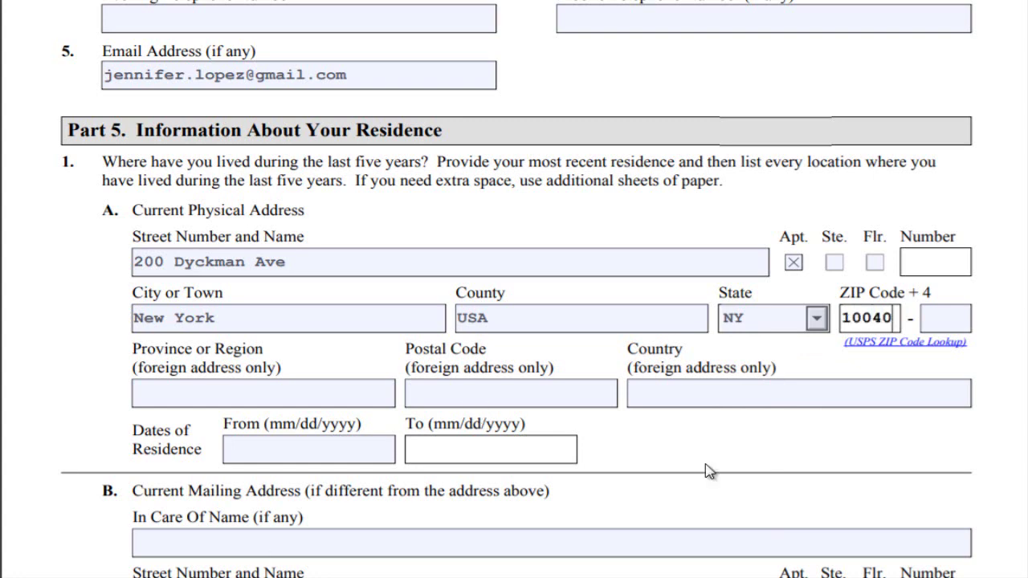
- Set the residence From date to 12/15/2017, correcting the year from 2018
click(245, 449)
text(12/15/)
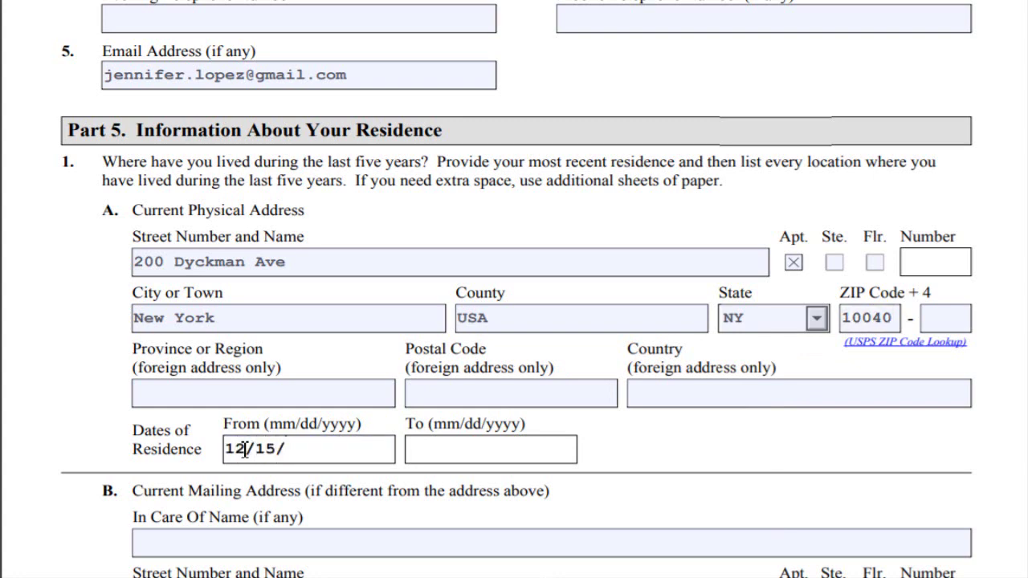
text(2018)
key(BackSpace)
text(7)
click(517, 446)
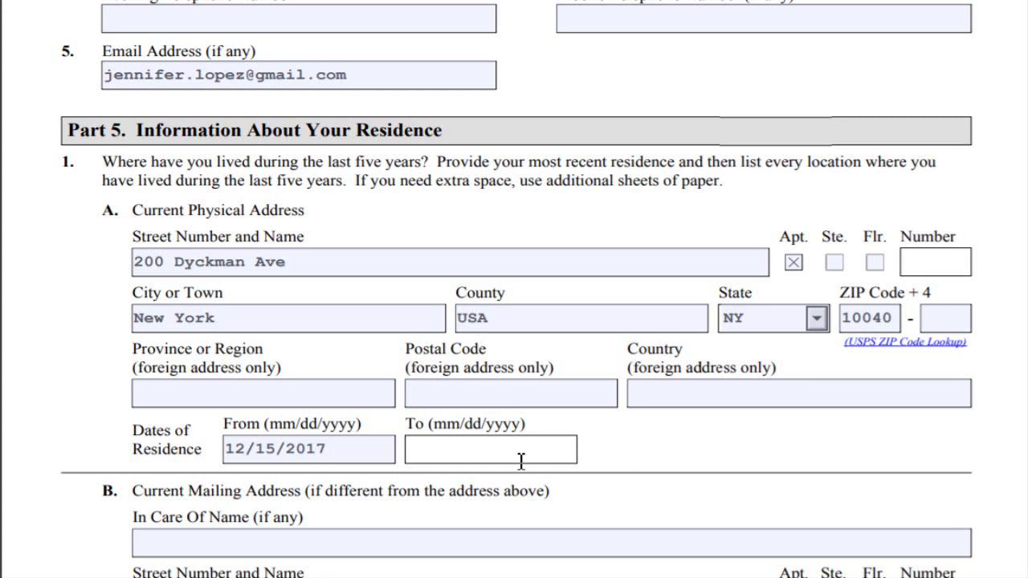
- Scroll down to Part 5 (continued), showing the empty Physical Address 2 fields
scroll(518, 458, down, 5)
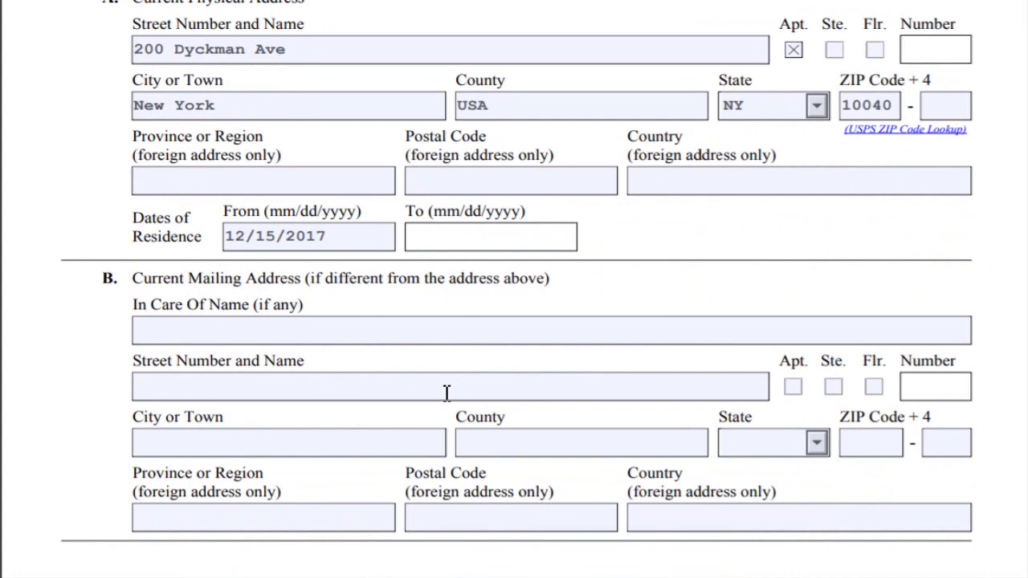
scroll(446, 393, down, 3)
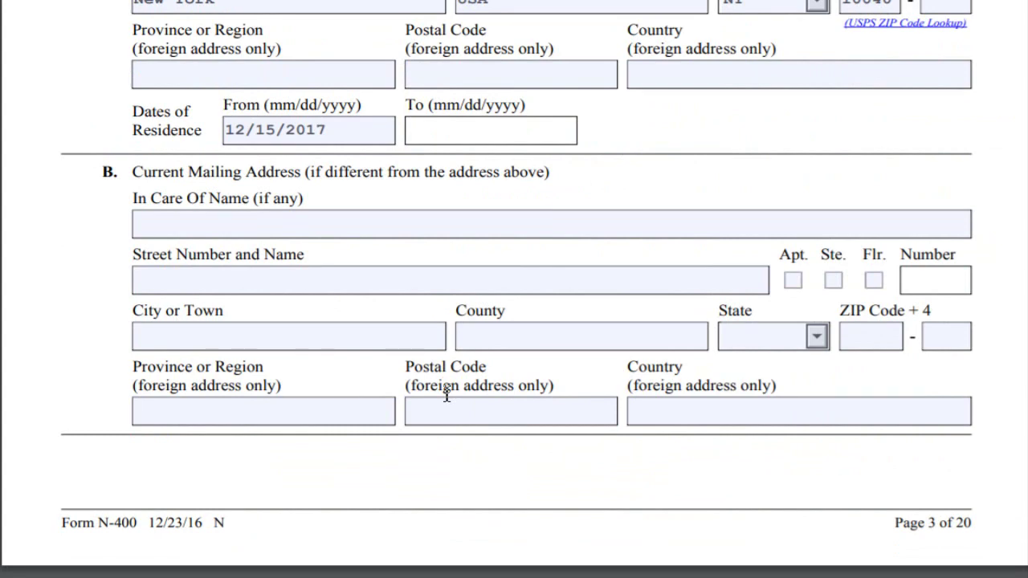
scroll(447, 393, down, 3)
scroll(447, 393, down, 3)
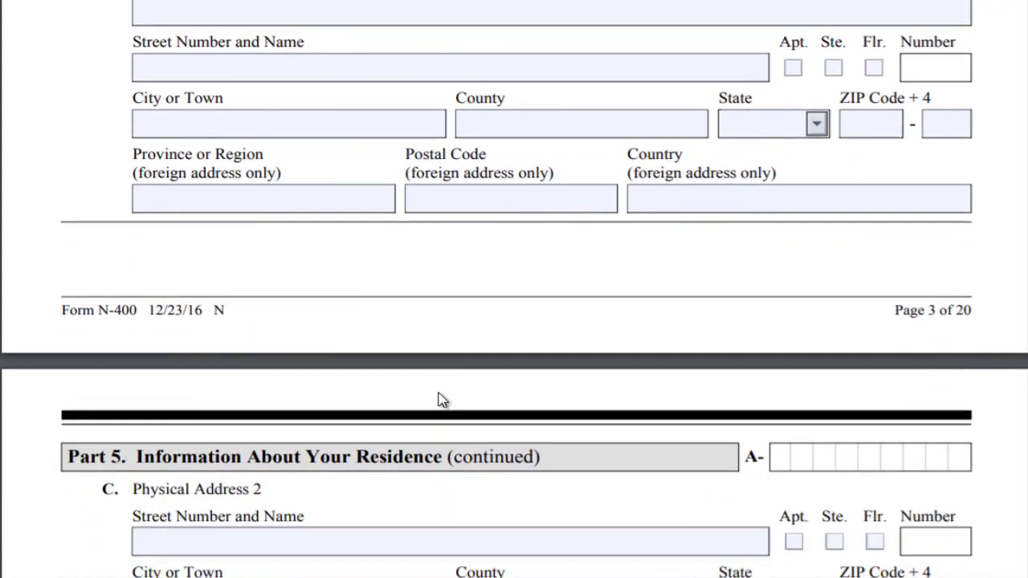
scroll(440, 400, down, 3)
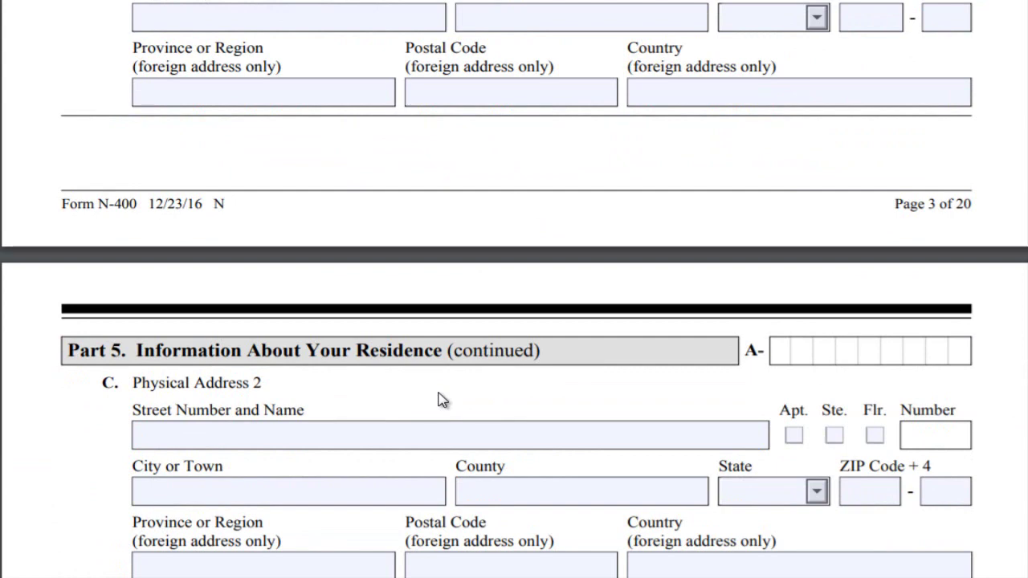
scroll(440, 400, down, 3)
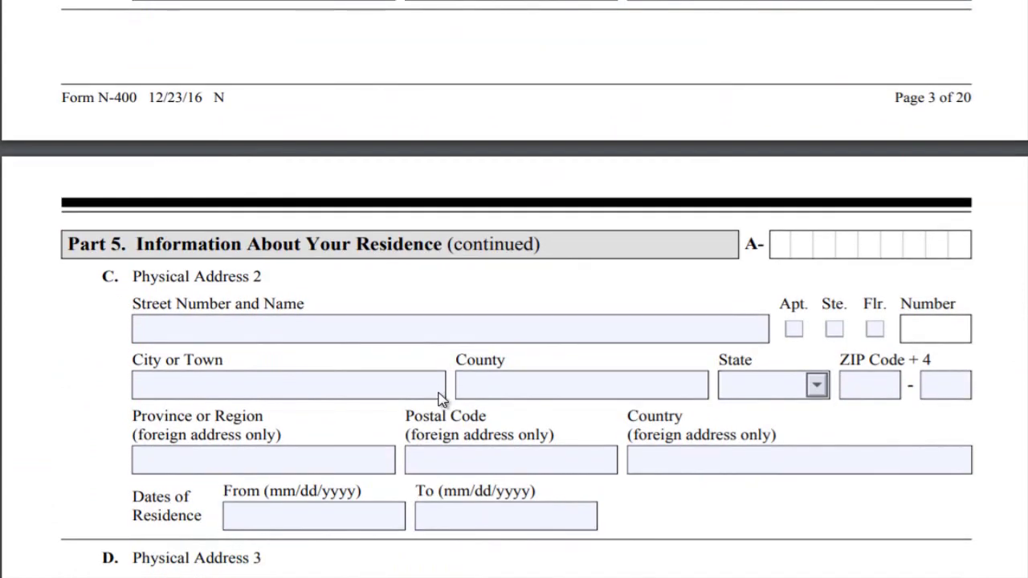
scroll(980, 304, down, 3)
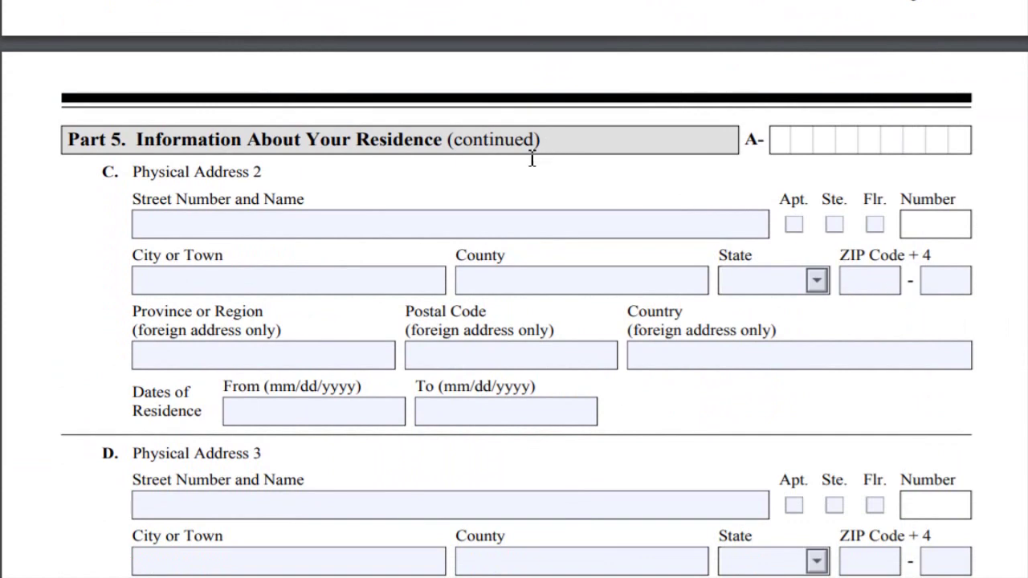
- Enter the prior street address in Physical Address 2's Street Number and Name
click(254, 223)
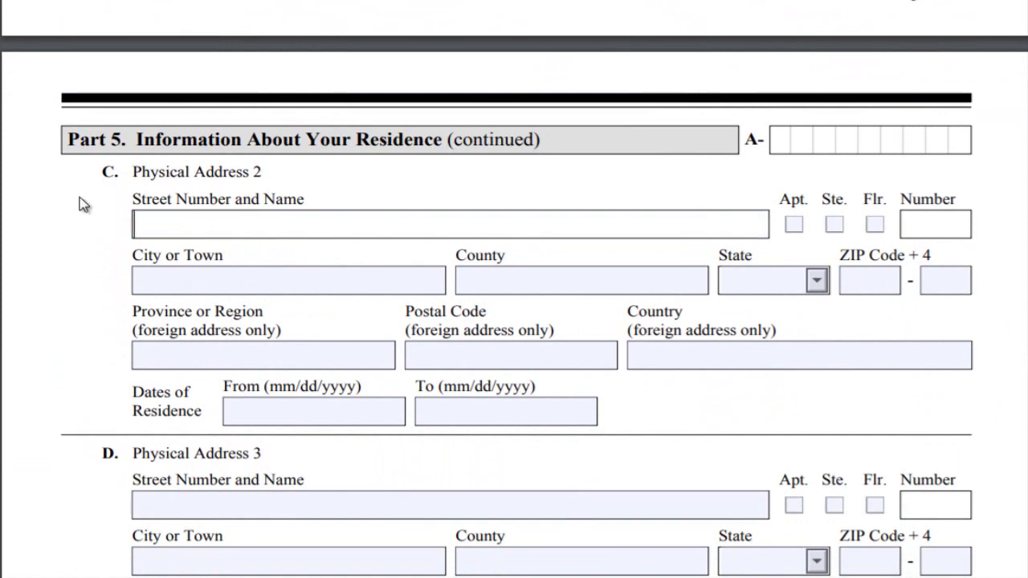
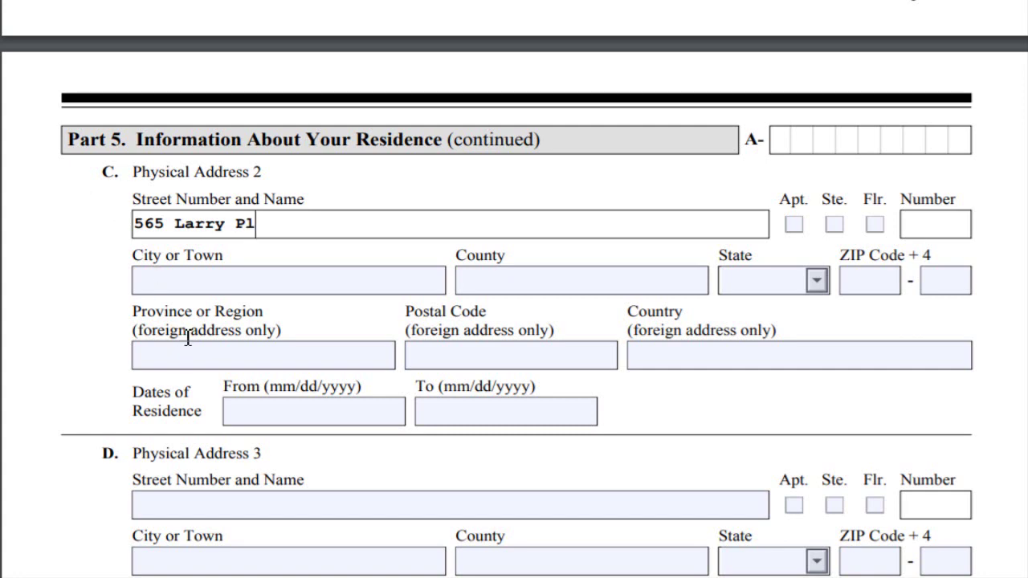
- Set the prior address's city to Bonao and country to Dominican Republic
click(379, 277)
text(V)
key(BackSpace)
text(Bonao)
click(615, 278)
text(Dominican Repub)
key(BackSpace)
key(BackSpace)
key(BackSpace)
key(BackSpace)
key(BackSpace)
key(BackSpace)
key(BackSpace)
key(BackSpace)
key(BackSpace)
key(BackSpace)
key(BackSpace)
key(BackSpace)
key(BackSpace)
key(BackSpace)
key(BackSpace)
key(BackSpace)
key(BackSpace)
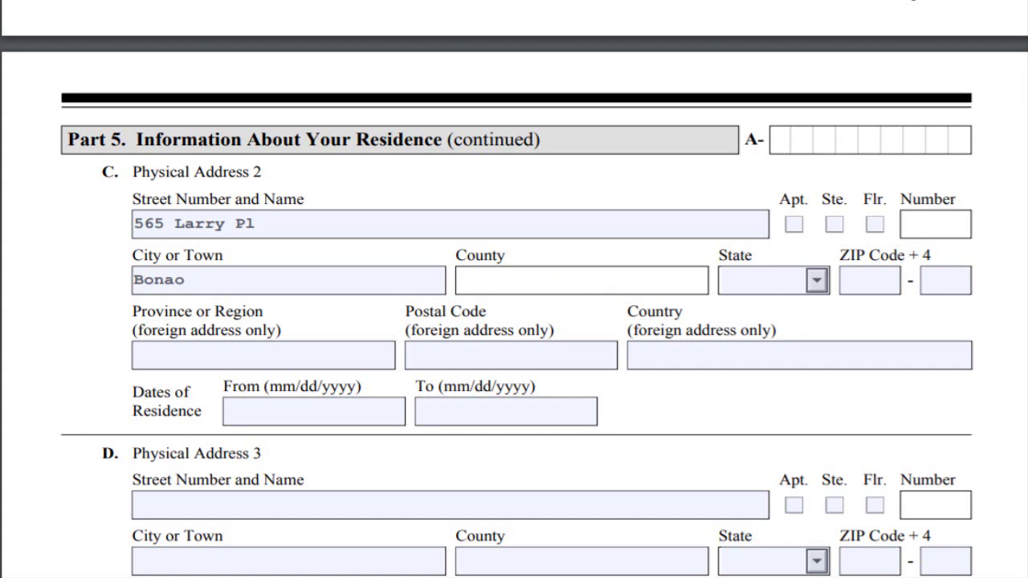
click(660, 363)
text(Dominican)
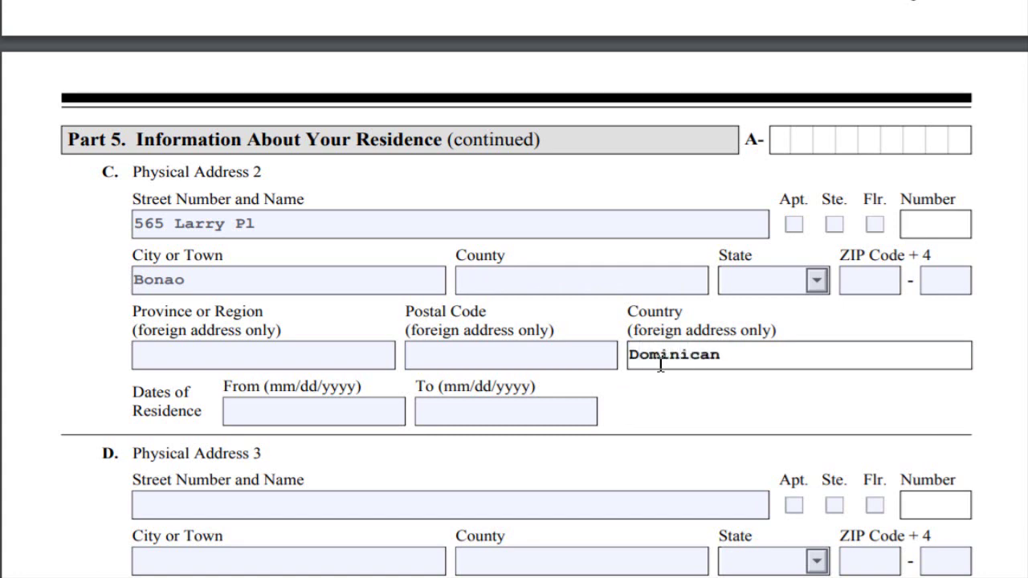
text( Republic)
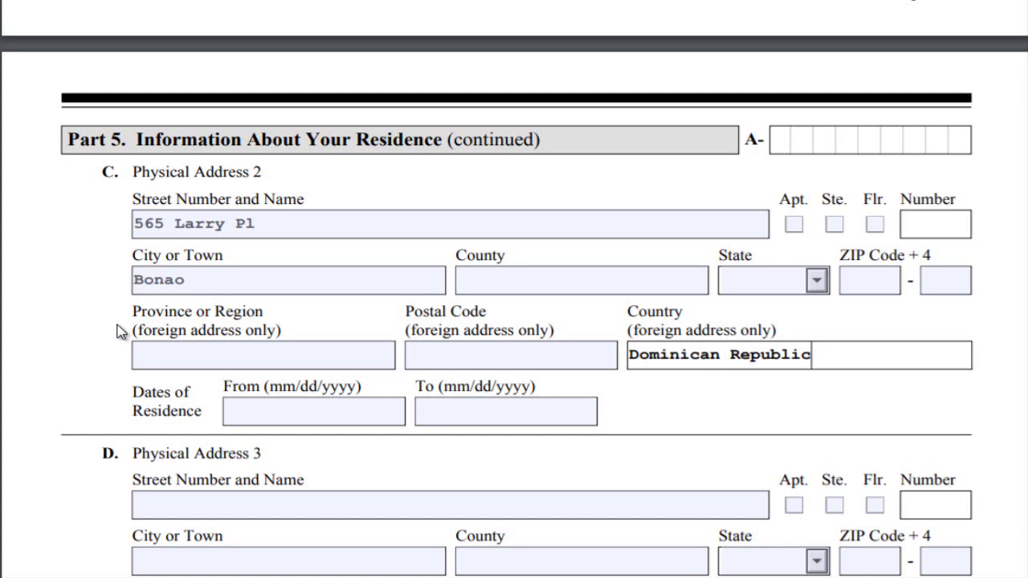
- Confirm Dominican Republic as the country and enter residence dates From 04/06/1994 To 12/15/2017
click(329, 438)
click(432, 423)
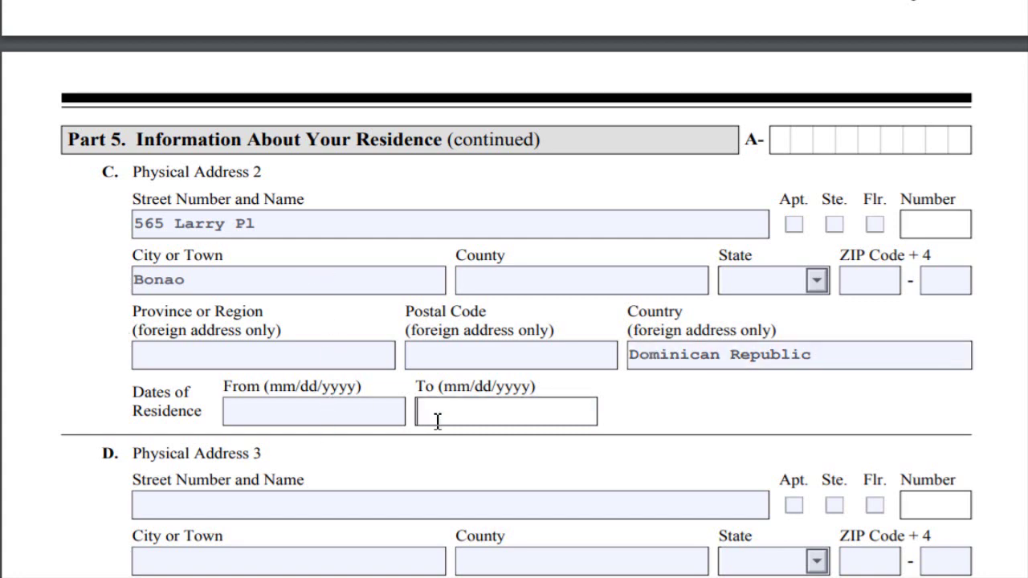
text(12/15/2017)
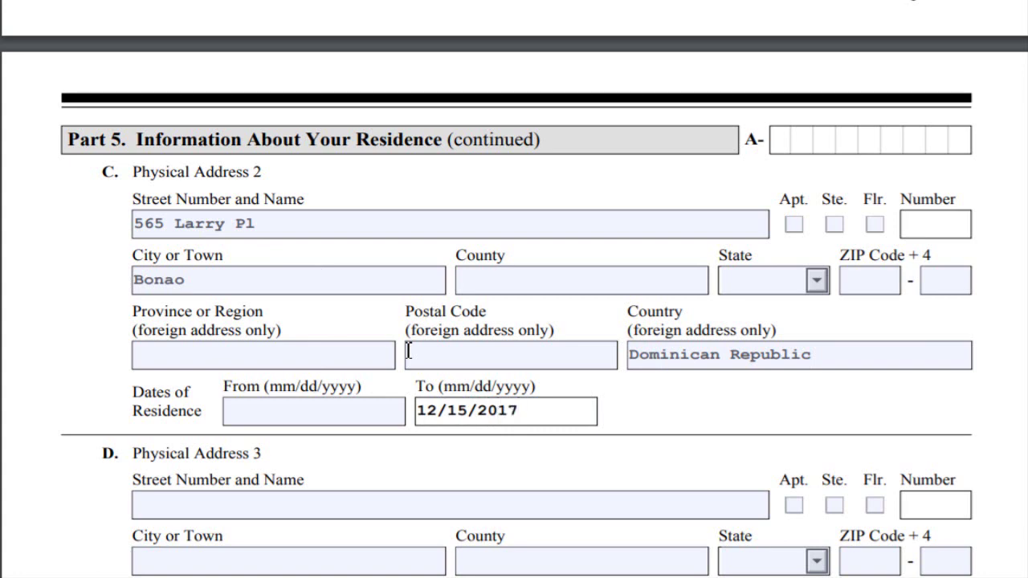
click(286, 420)
text(04/0)
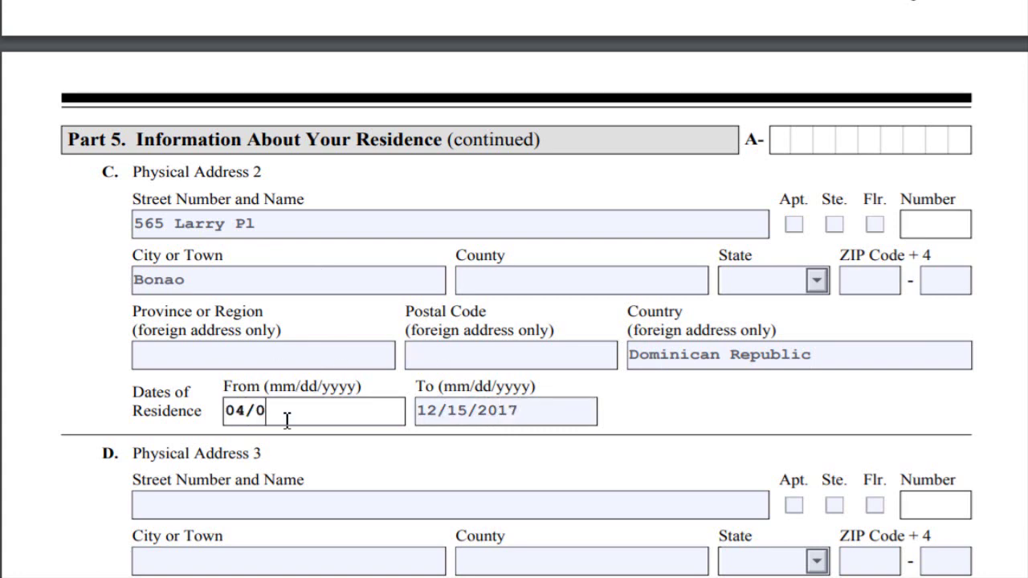
text(6/100)
key(BackSpace)
text(994)
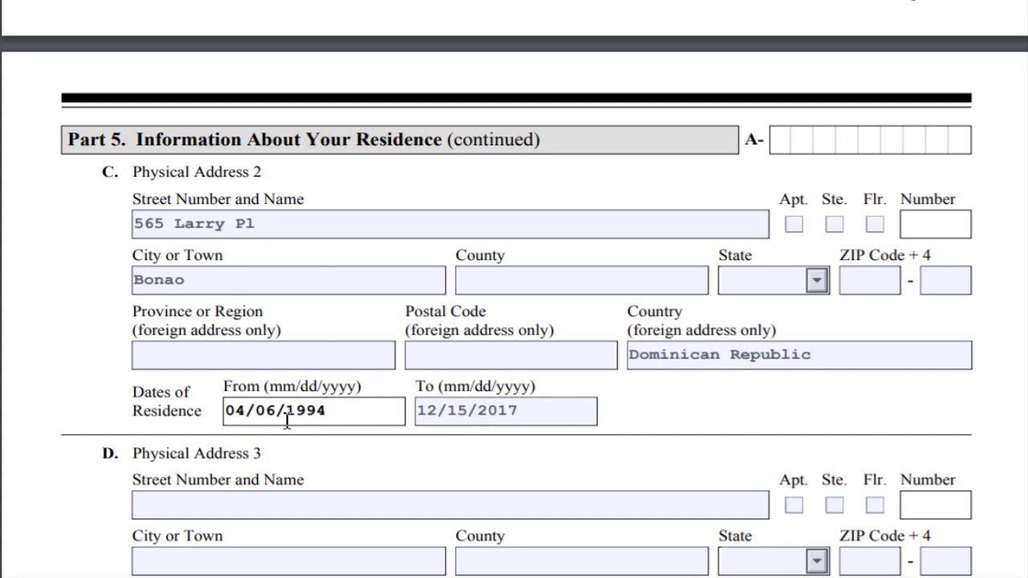